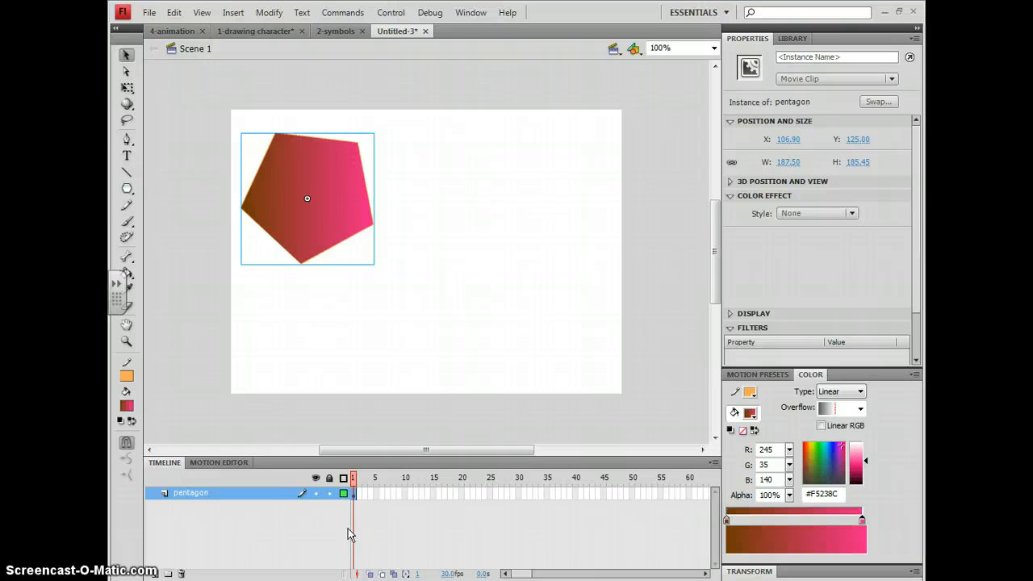
- Create a motion tween for the pentagon on its layer and extend the tween span to frame 60
left_click(346, 474)
left_click(334, 175)
right_click(355, 495)
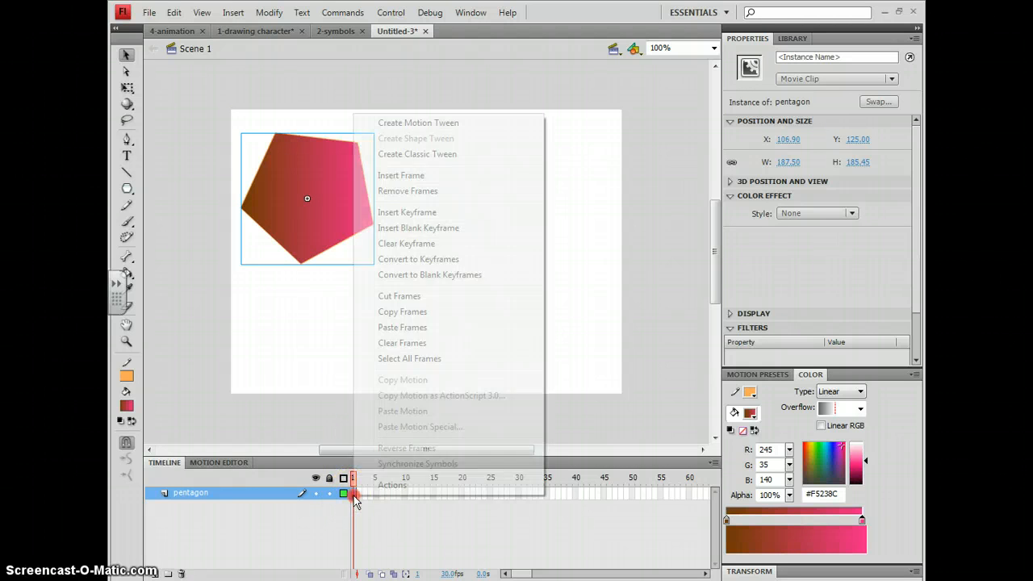
left_click(397, 124)
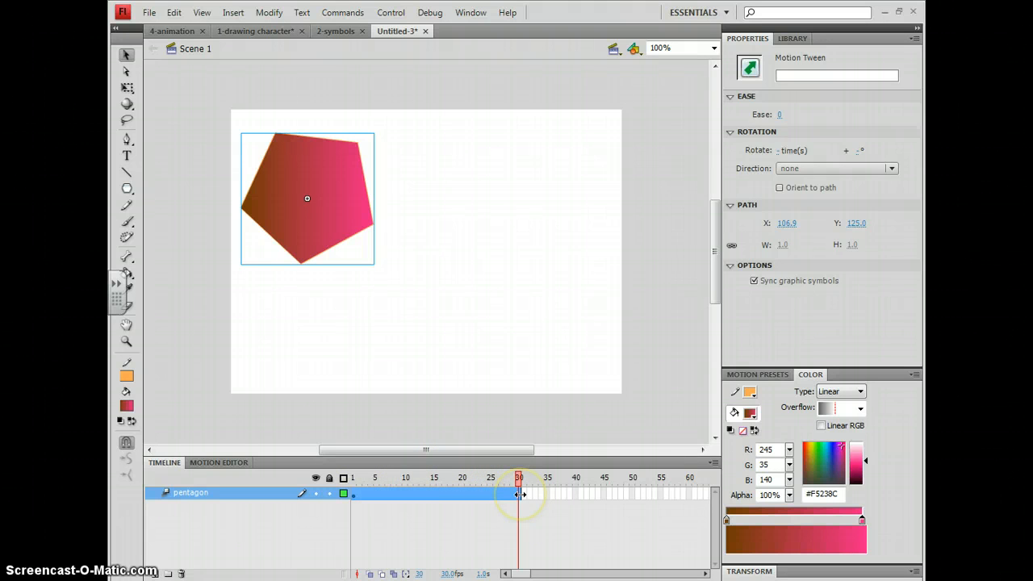
left_click_drag(520, 495, 689, 495)
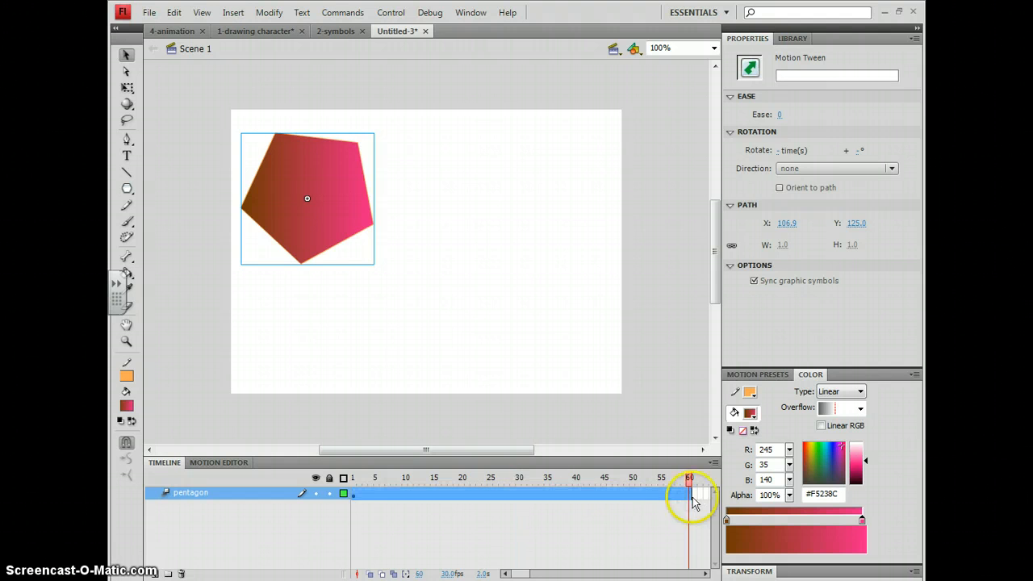
- At frame 15, move the pentagon to about X 430, Y 293 and bend its motion path upward into an arc
left_click(435, 495)
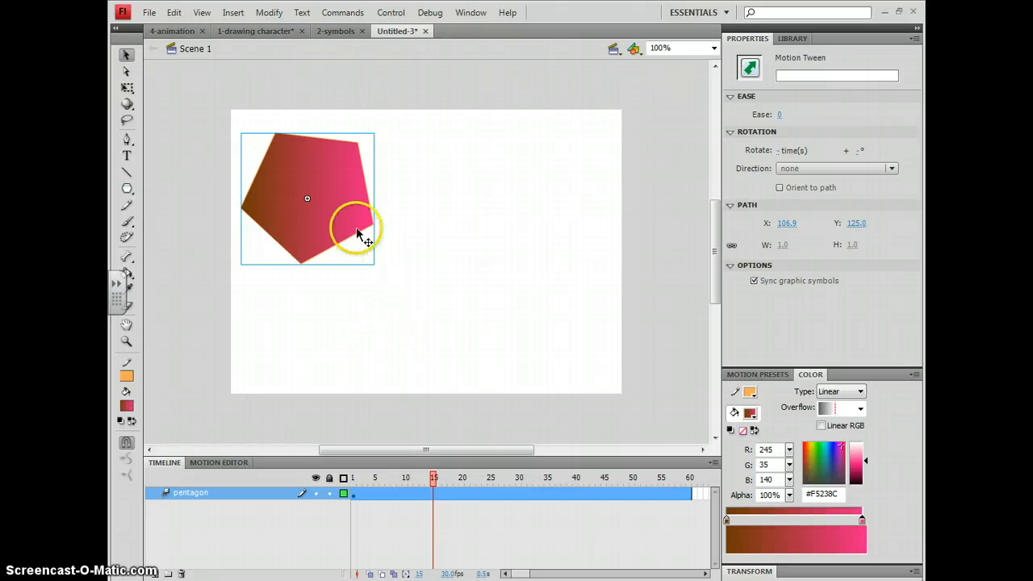
left_click_drag(299, 211, 531, 318)
left_click_drag(443, 243, 300, 197)
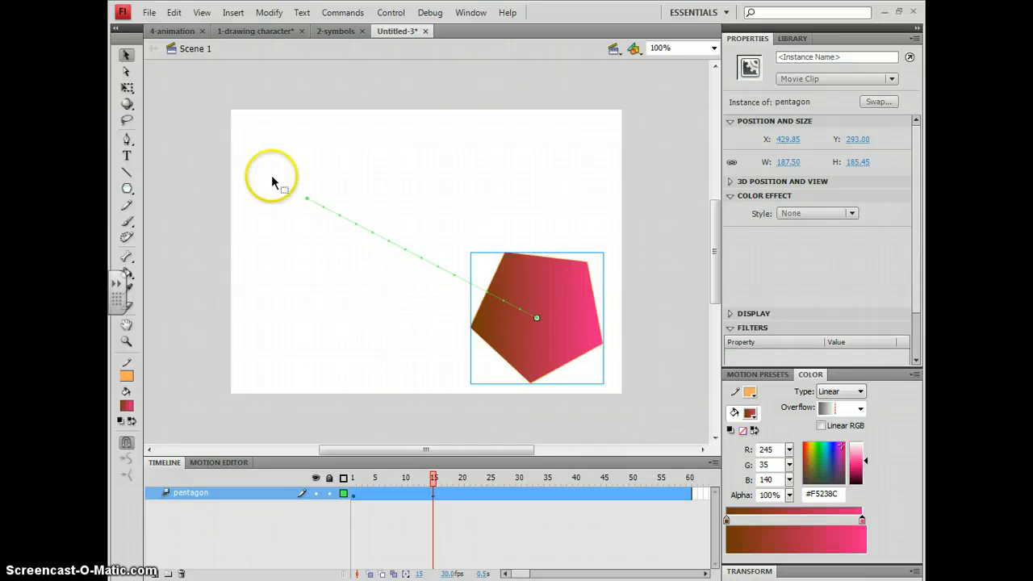
left_click(125, 58)
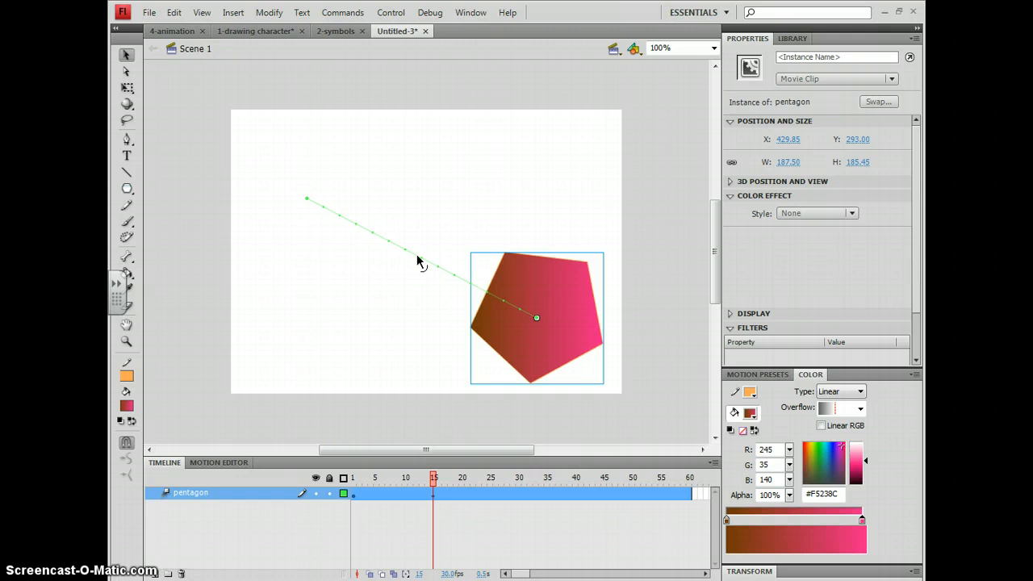
left_click_drag(417, 258, 442, 230)
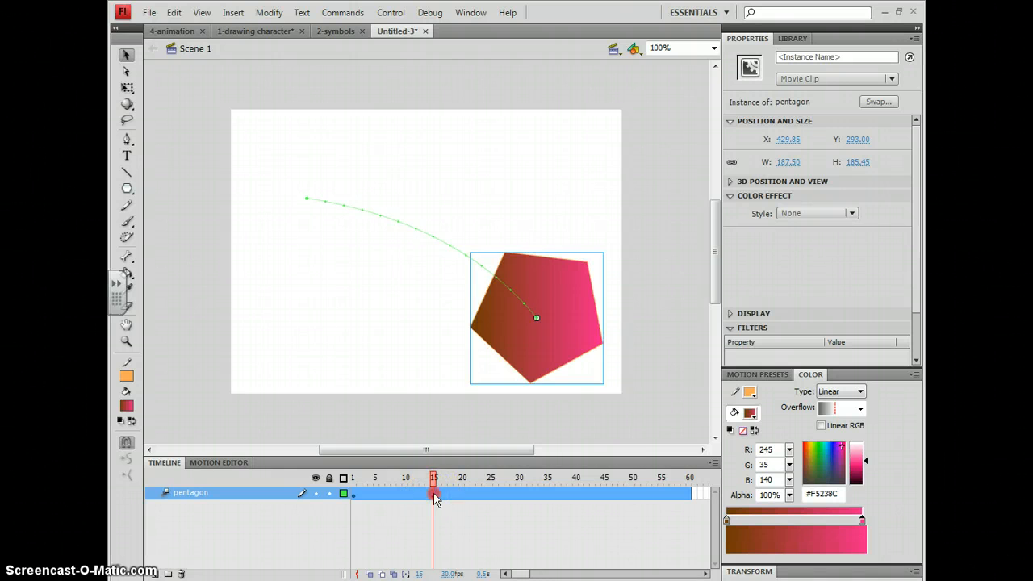
- Clear the Position keyframe at frame 15 of the pentagon tween
right_click(435, 498)
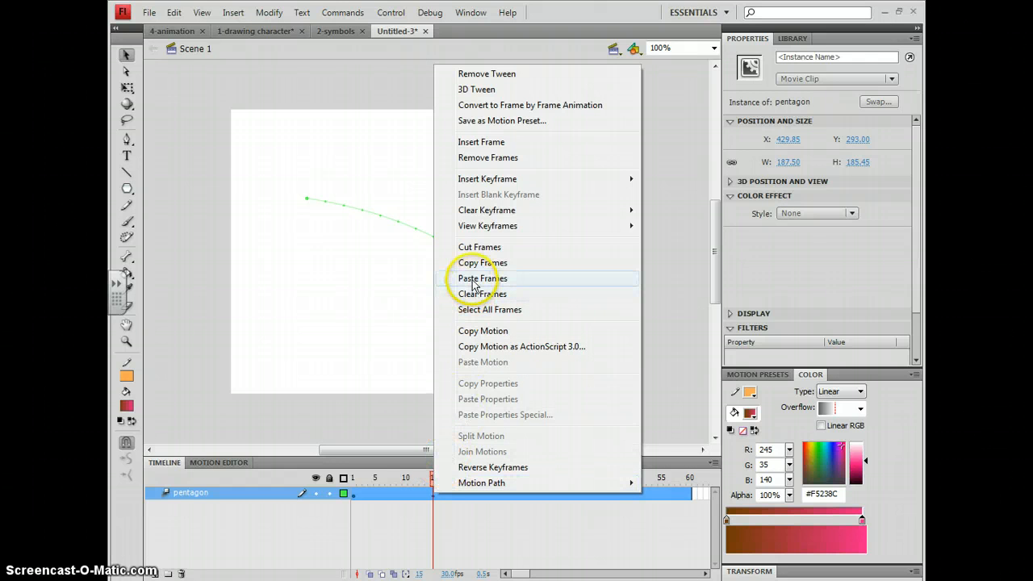
mouse_move(491, 225)
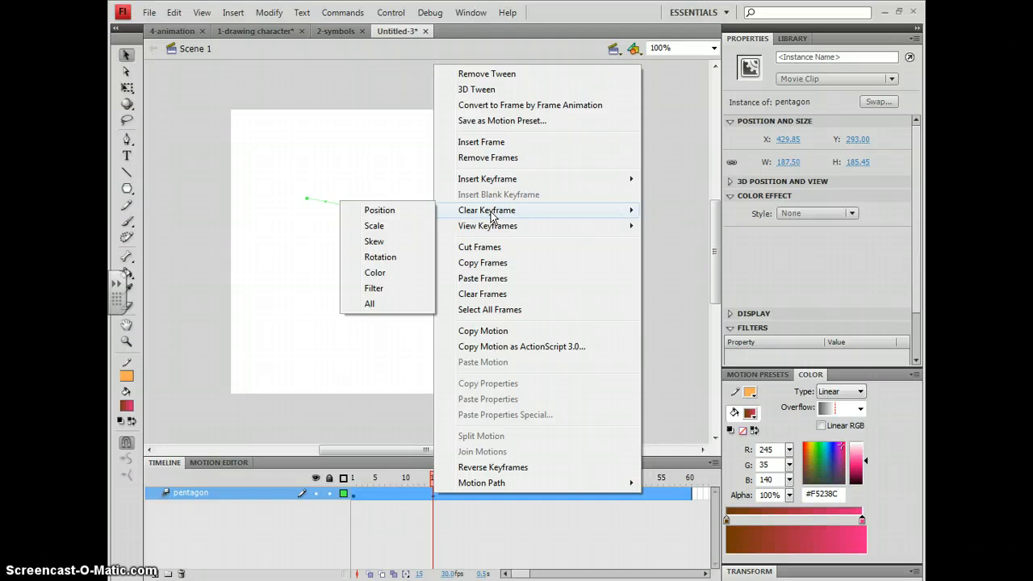
left_click(380, 212)
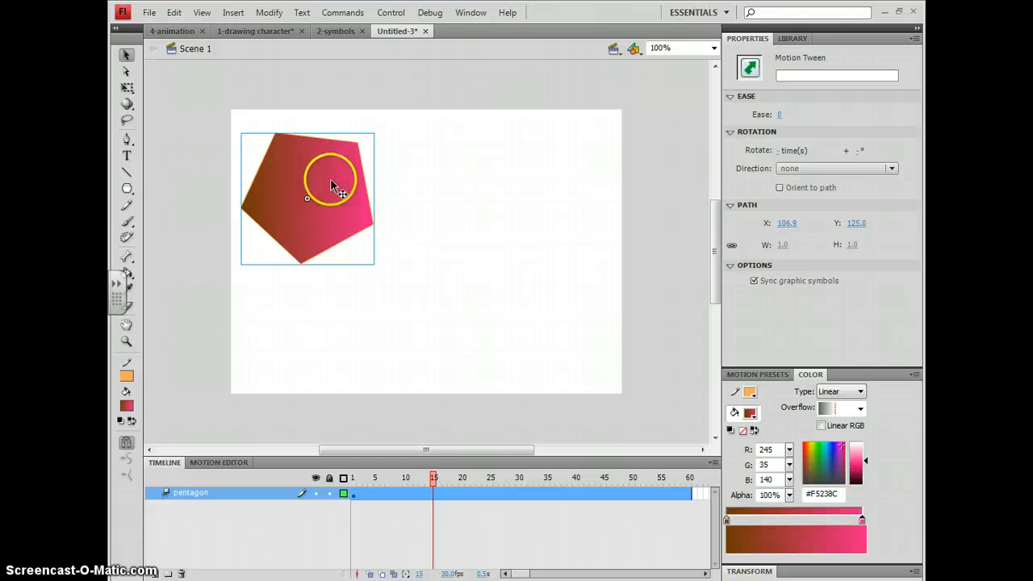
left_click(331, 339)
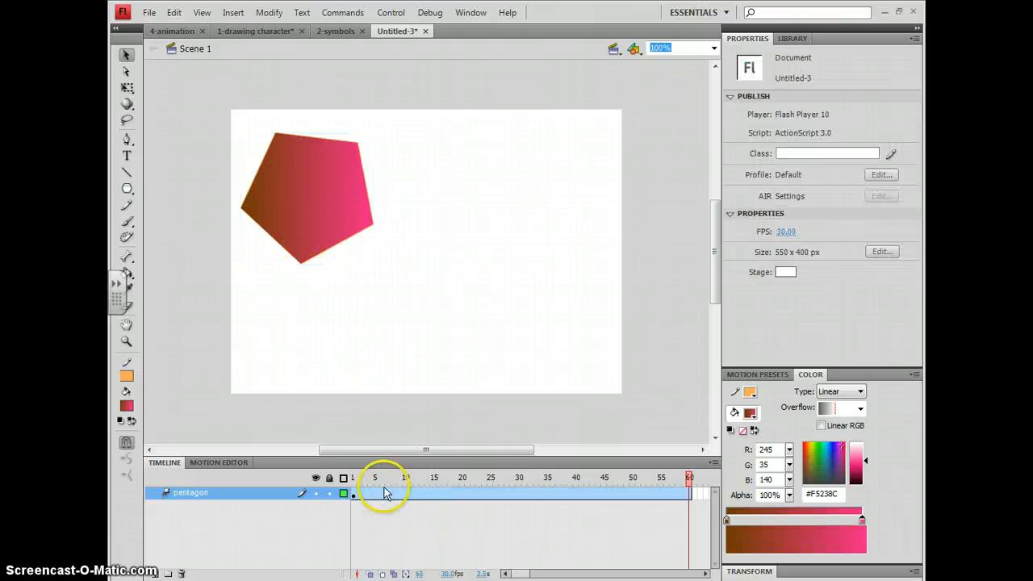
- At frame 20, move the pentagon to the stage's lower-right area, about X 431, Y 295, and scale it to 20%
left_click(463, 493)
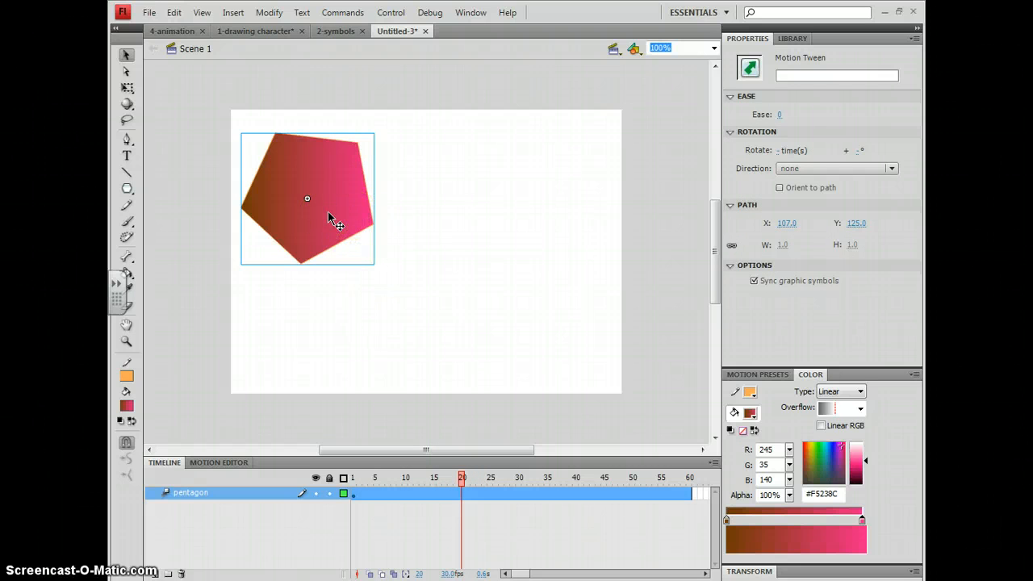
left_click_drag(330, 215, 554, 323)
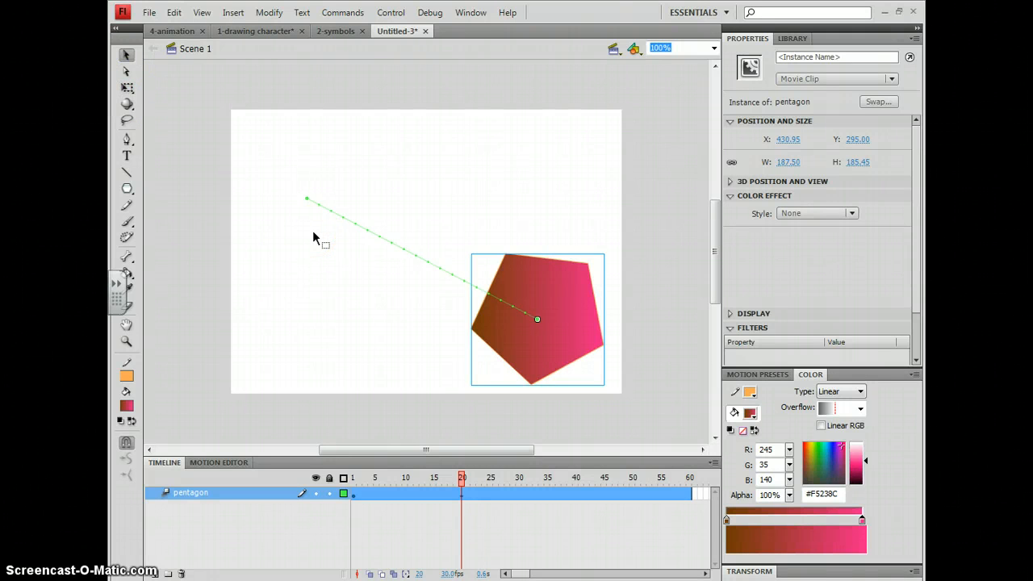
key("ctrl+t")
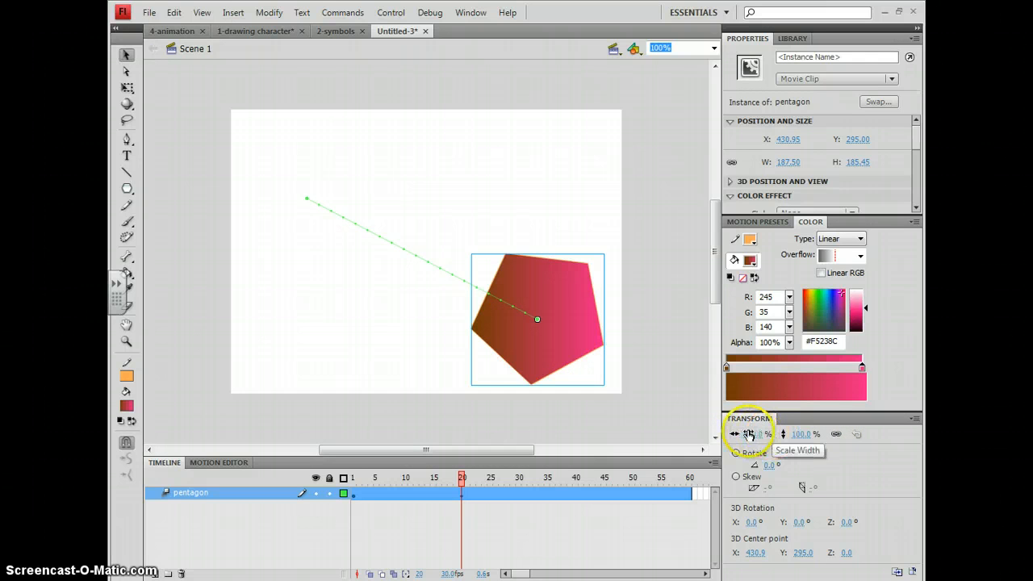
left_click(755, 435)
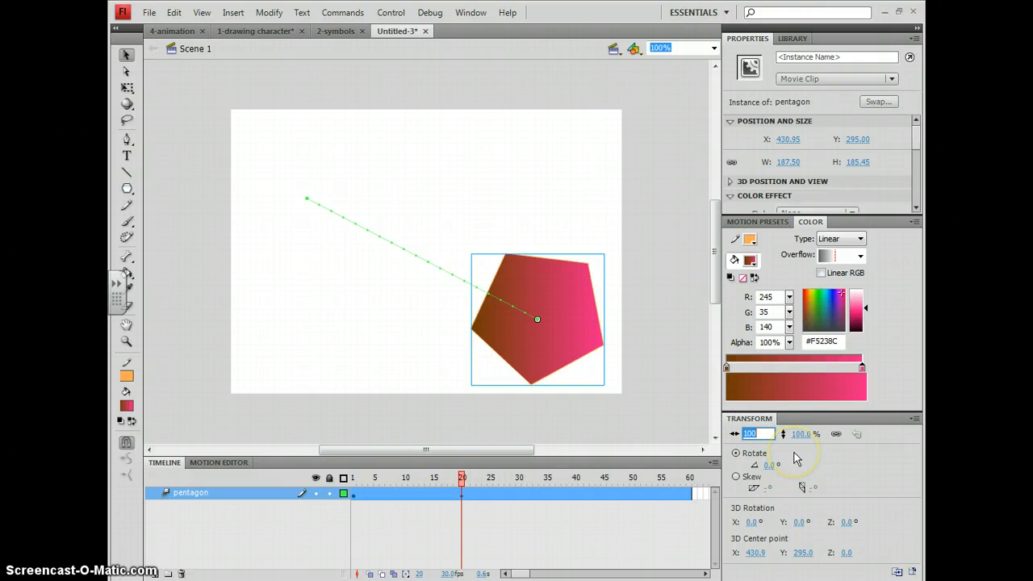
type("20")
key("Return")
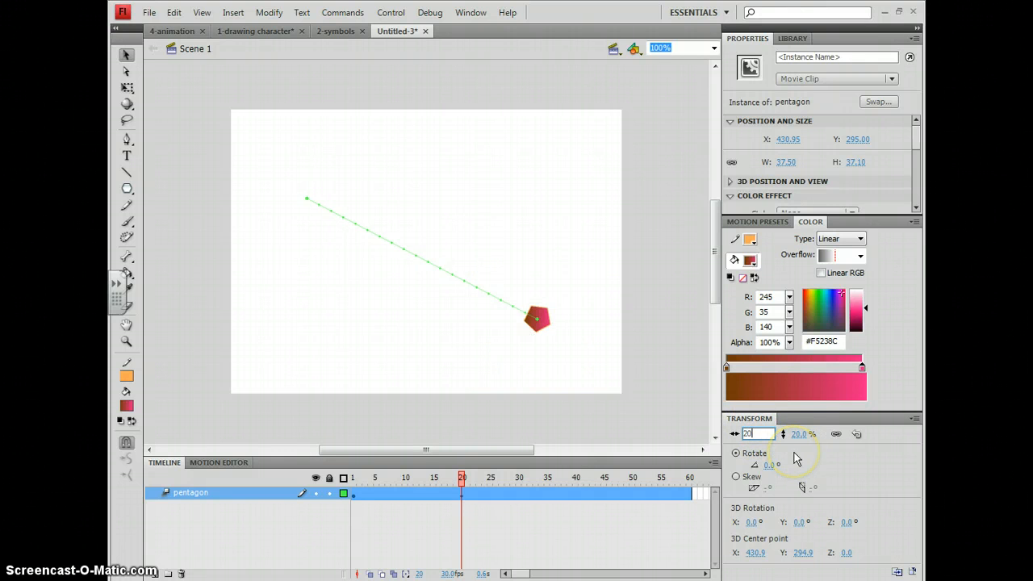
left_click(795, 459)
left_click(787, 458)
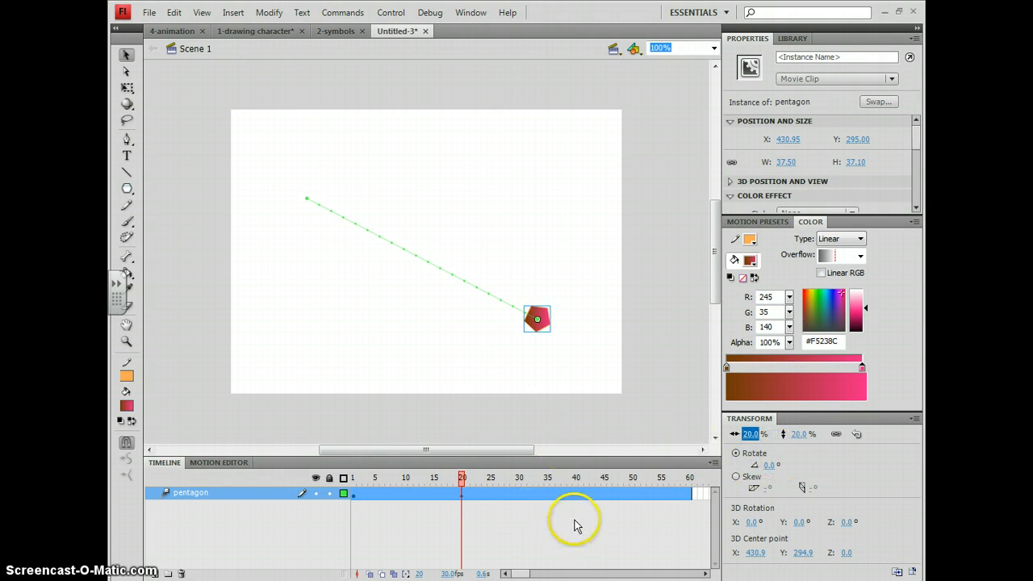
- At frame 40, move the pentagon to the stage's upper-right corner, about X 478, Y 57, and scale it to 100%
left_click(578, 494)
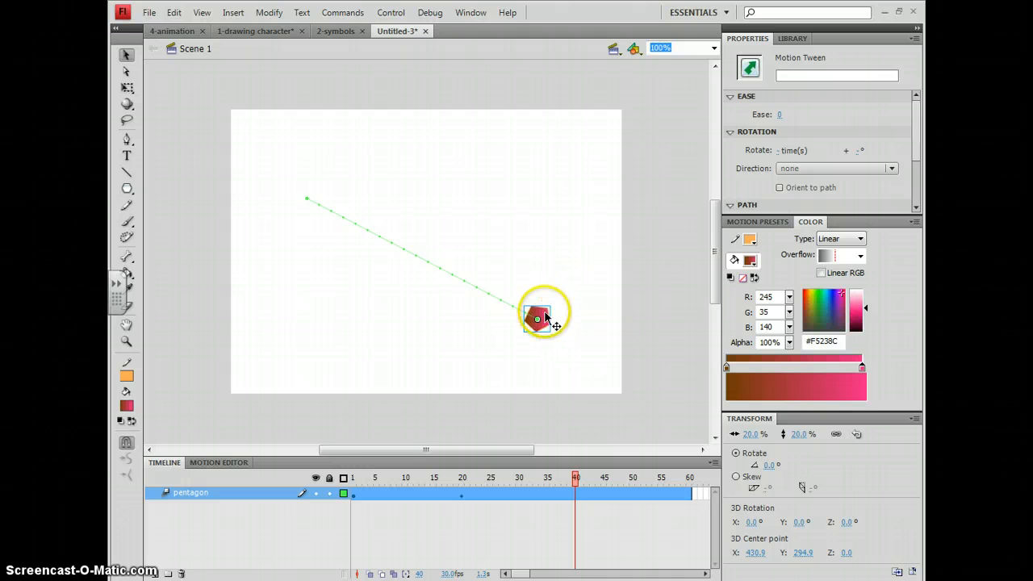
left_click_drag(547, 314, 571, 166)
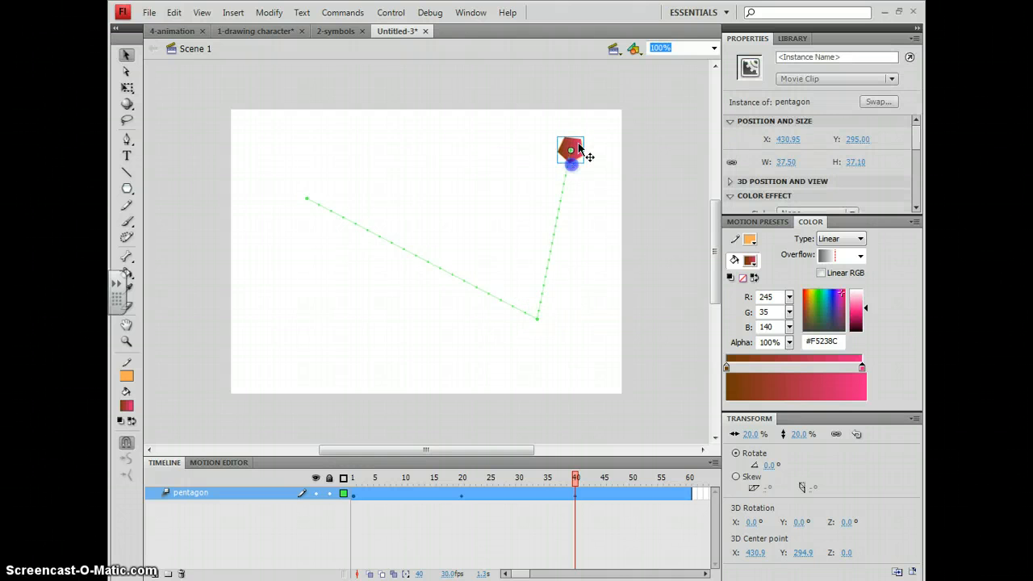
left_click(746, 434)
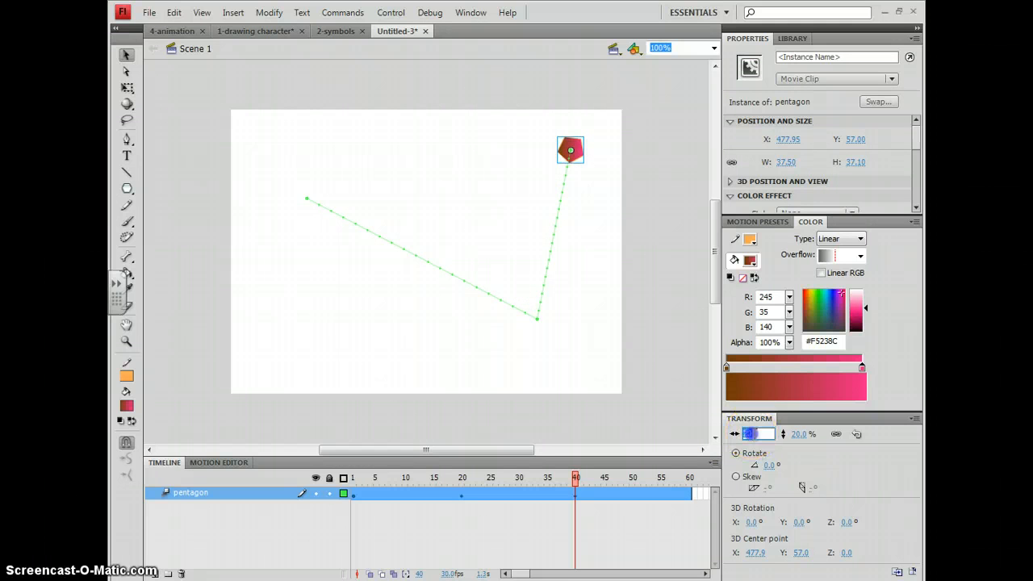
type("100")
key("Return")
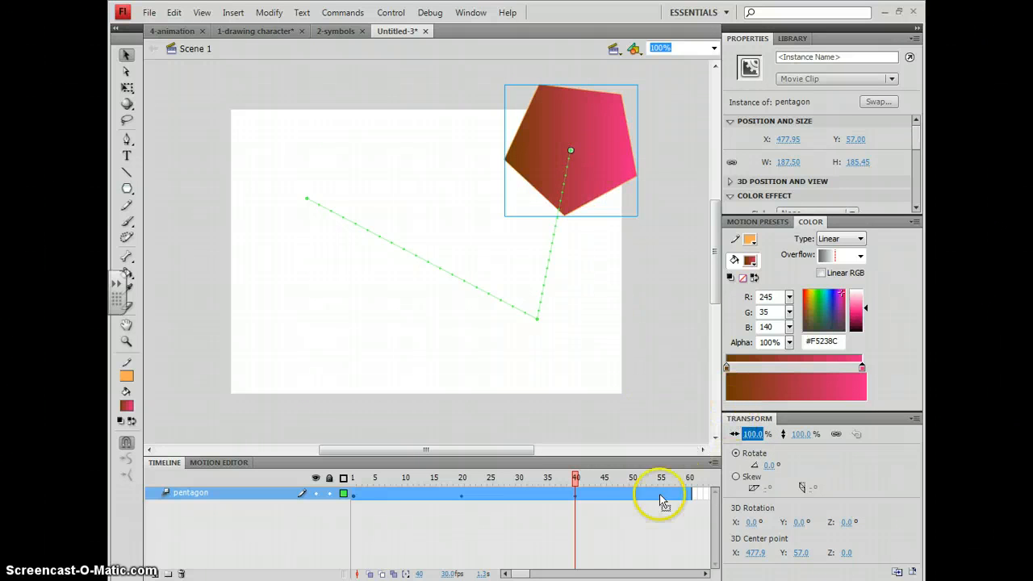
- At frame 60, move the pentagon to about X 120, Y 292 and bend the three motion path segments into curves
left_click(692, 499)
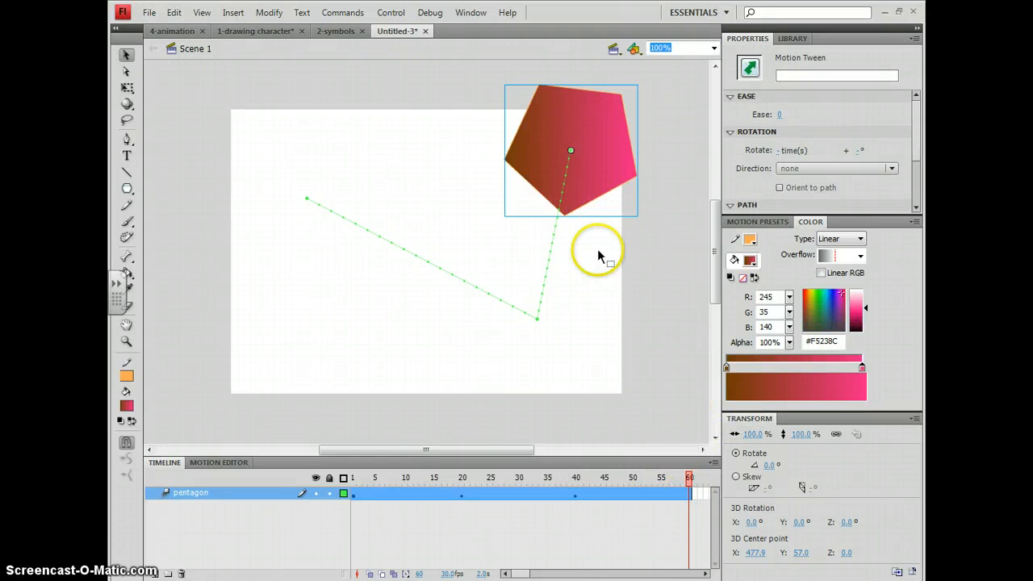
left_click_drag(604, 121, 352, 283)
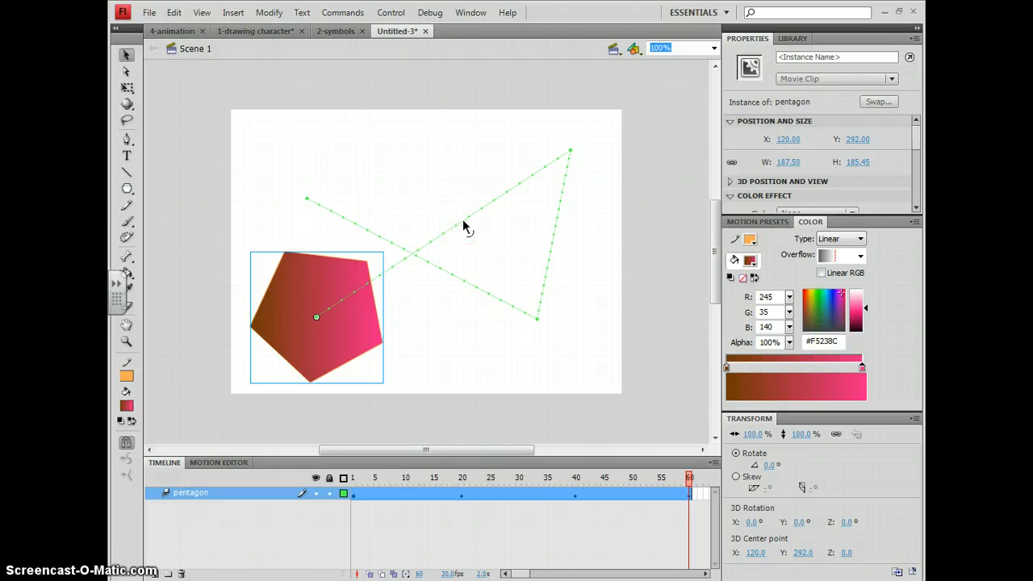
left_click_drag(463, 226, 464, 217)
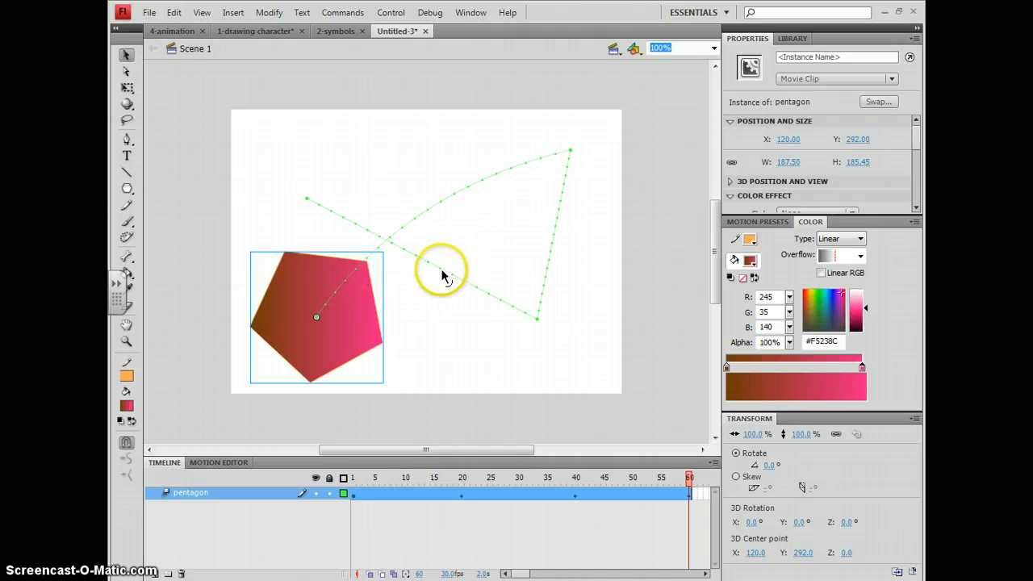
left_click_drag(441, 275, 441, 285)
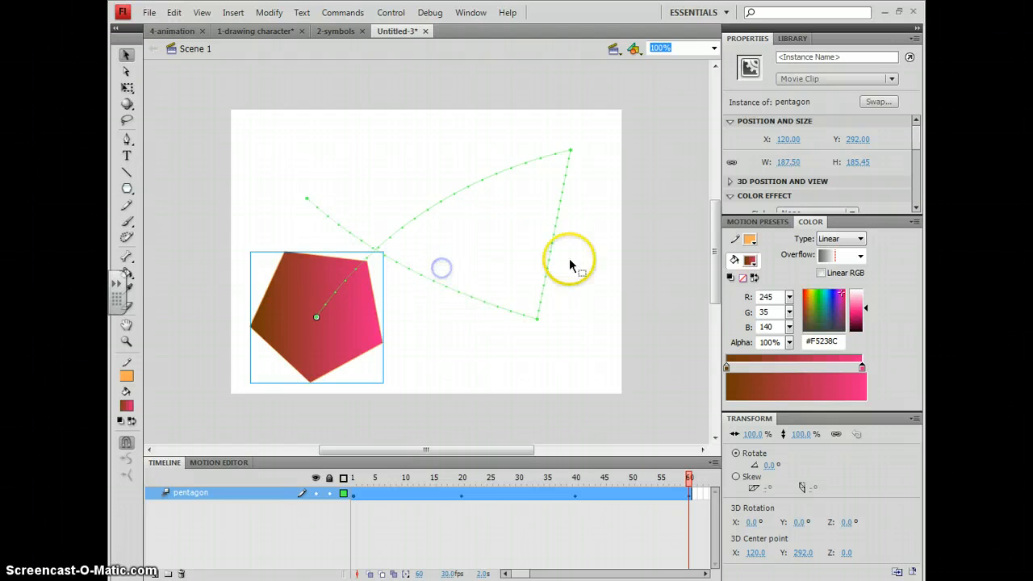
left_click_drag(549, 256, 549, 251)
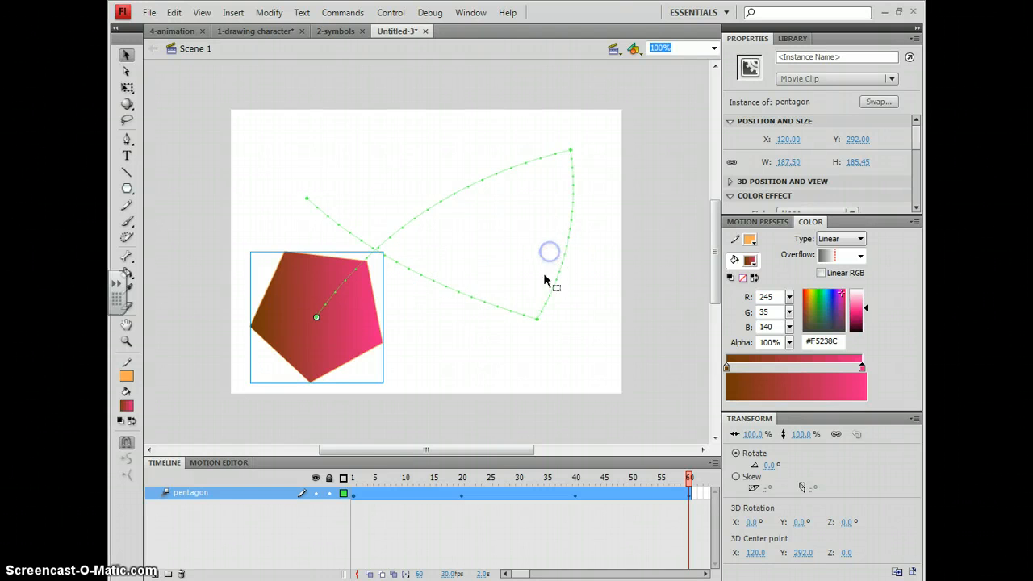
- Play the pentagon animation from frame 1 to check its curved path and scaling
left_click(351, 495)
key("Return")
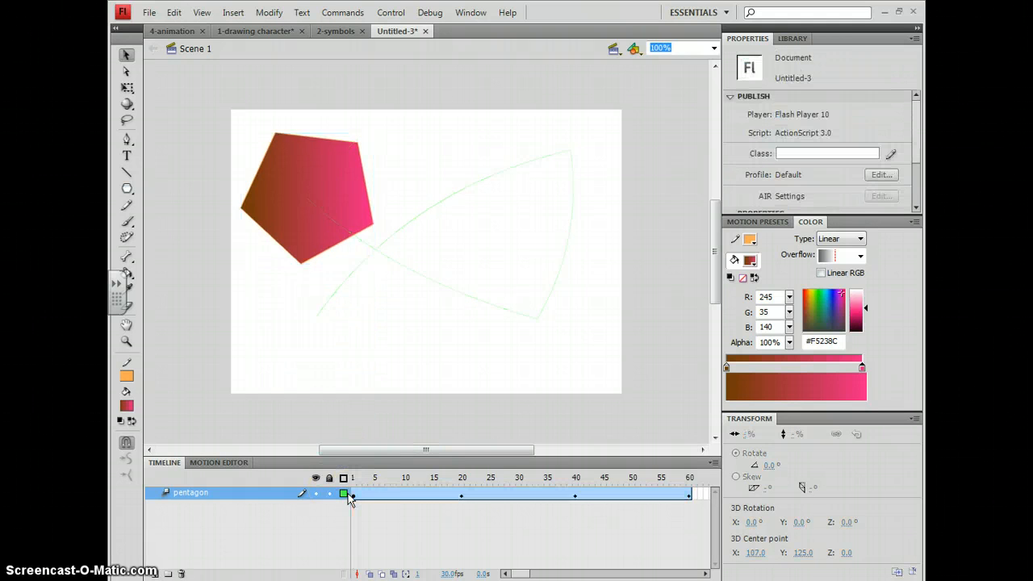
left_click(307, 491)
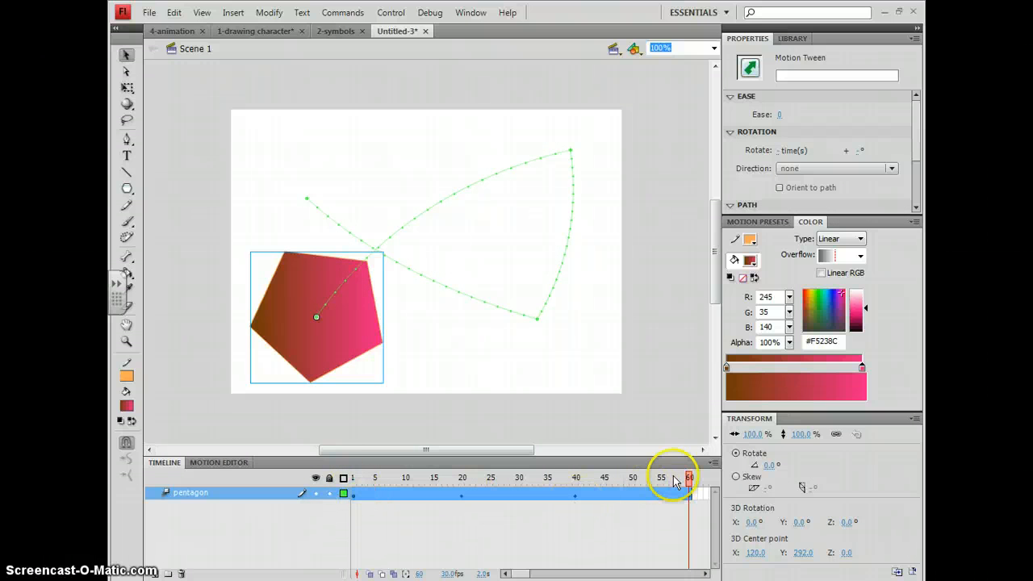
- Set the motion tween to rotate 5 times clockwise and play the animation from frame 1
left_click(415, 502)
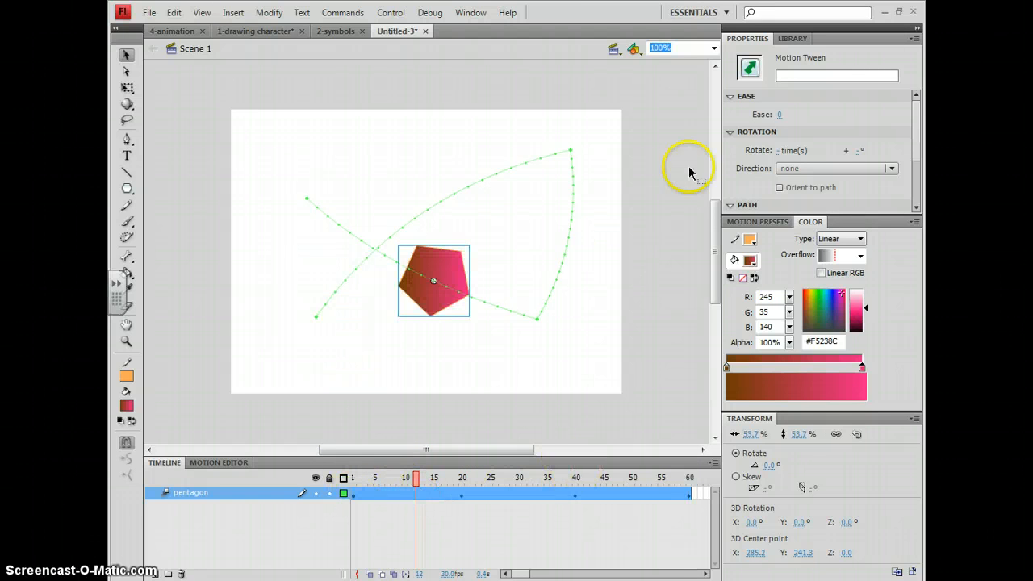
left_click_drag(782, 151, 832, 162)
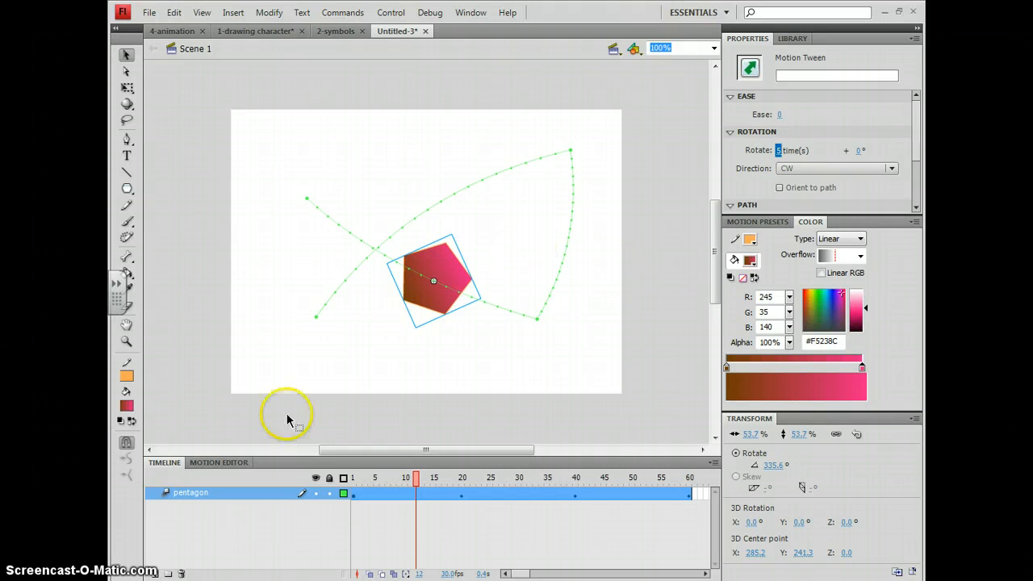
left_click(355, 495)
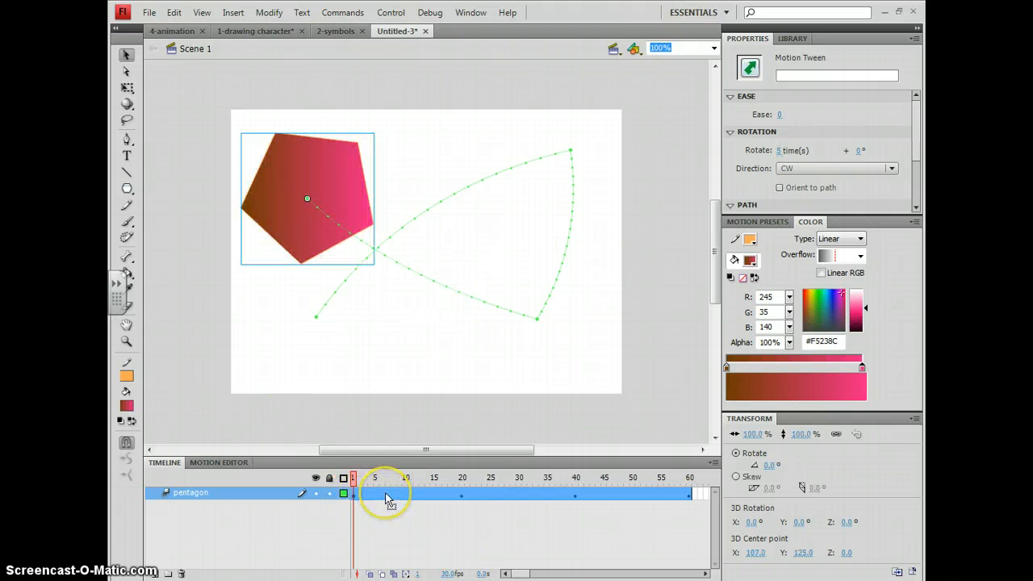
key("Return")
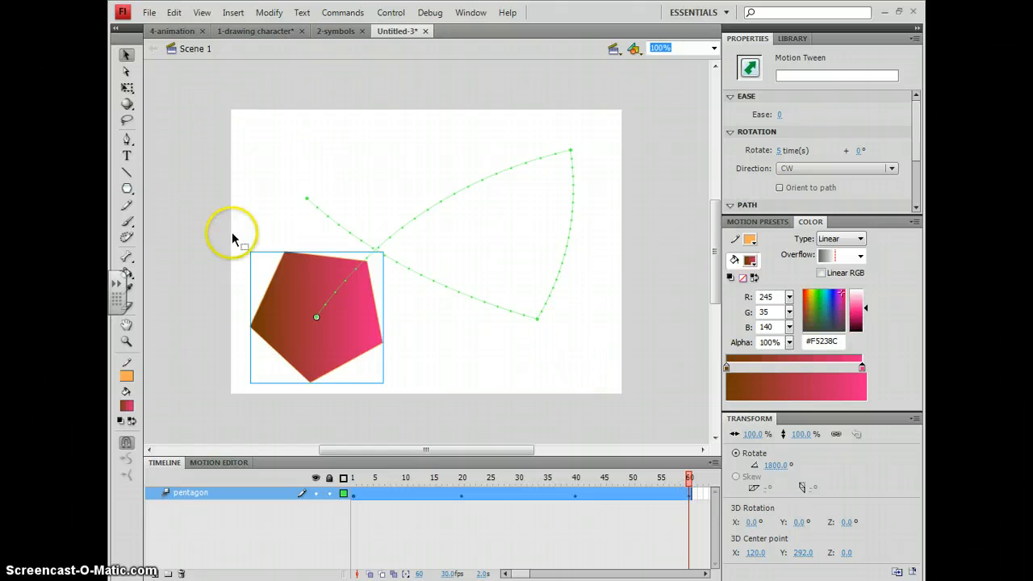
- At frame 60, rotate the pentagon in 3D to about X -202°, Y -70°, Z -1° and play the animation from frame 1
left_click(299, 280)
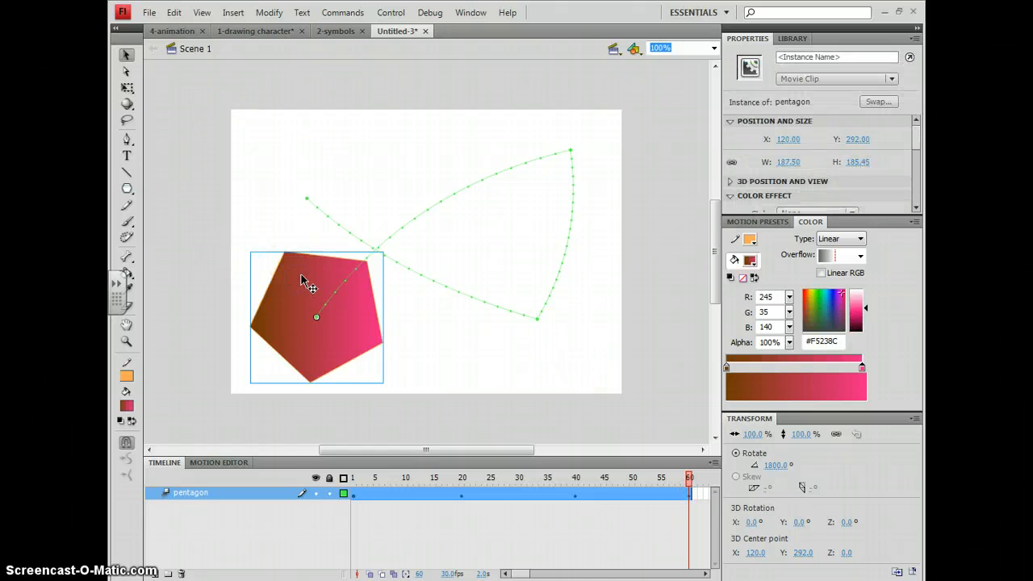
left_click(126, 104)
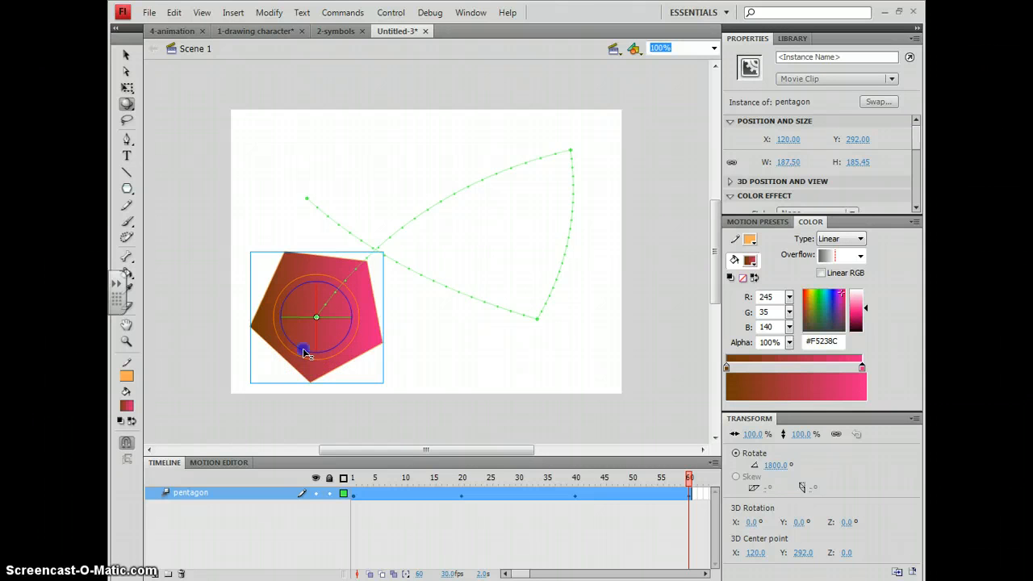
left_click_drag(305, 353, 345, 317)
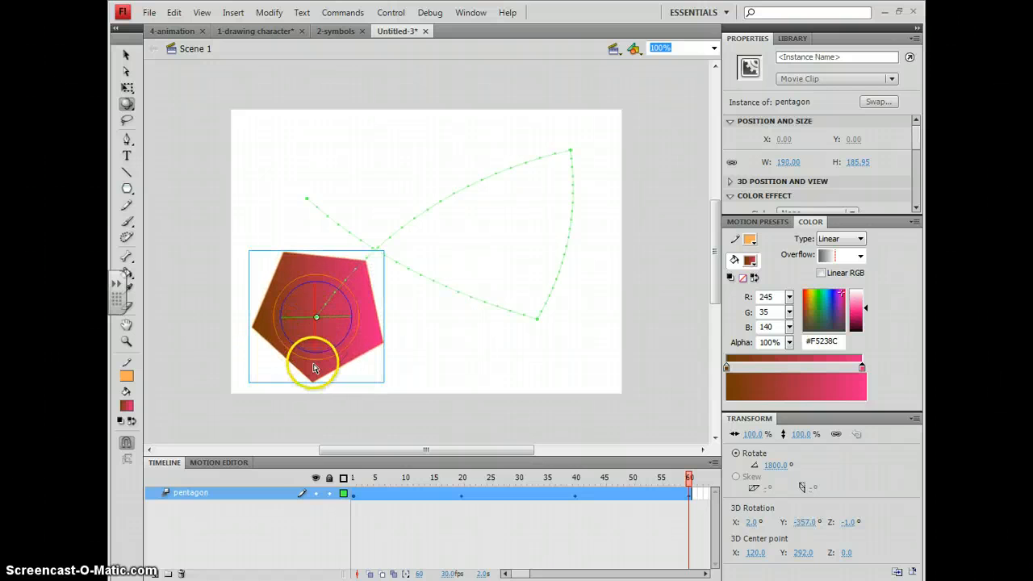
left_click_drag(313, 363, 349, 266)
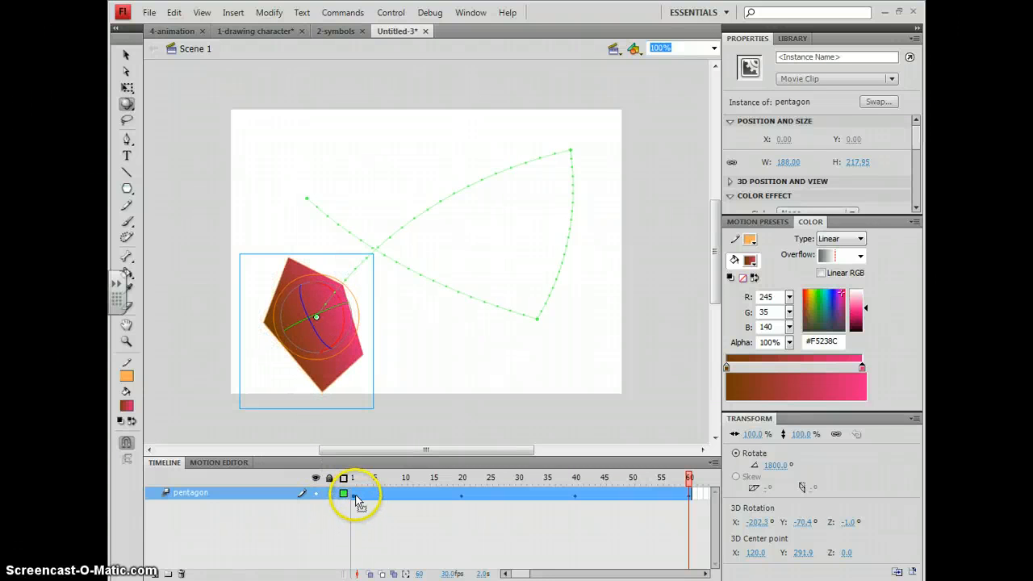
left_click(359, 502)
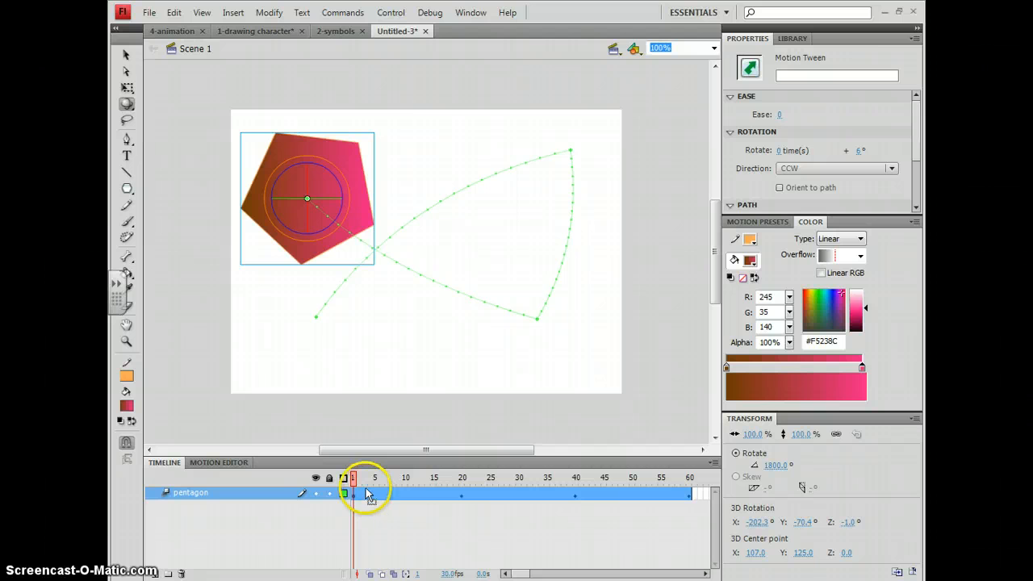
key("Return")
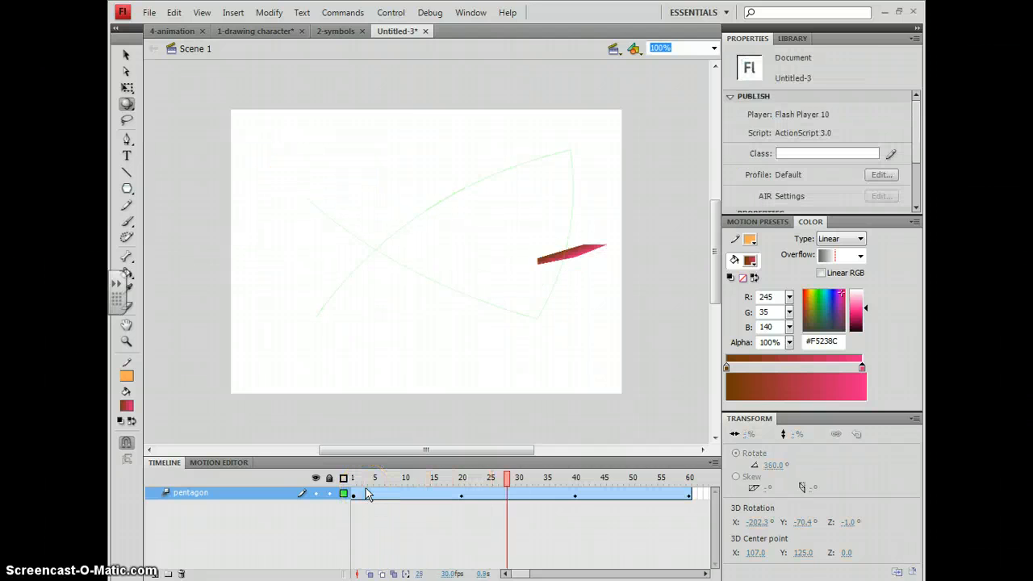